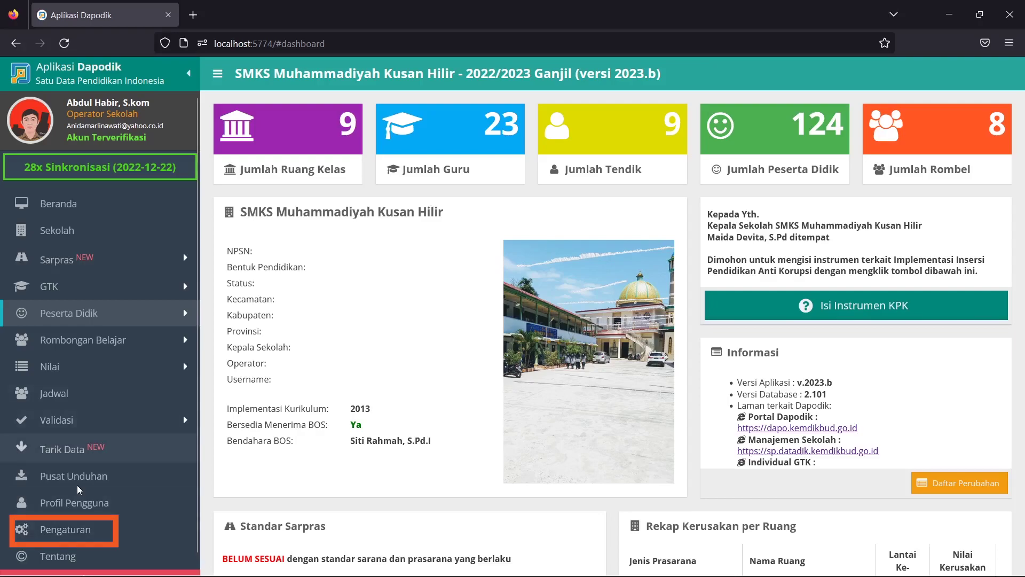
Step: Open the user access switch (Tukar Akses Pengguna) in the application settings and submit the school registration code for validation
left_click(63, 530)
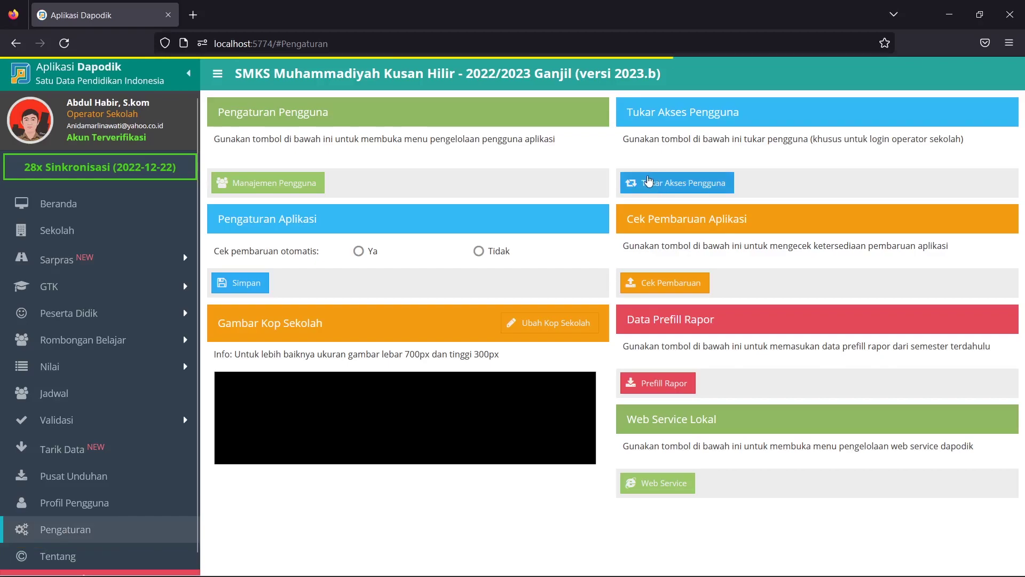
left_click(662, 185)
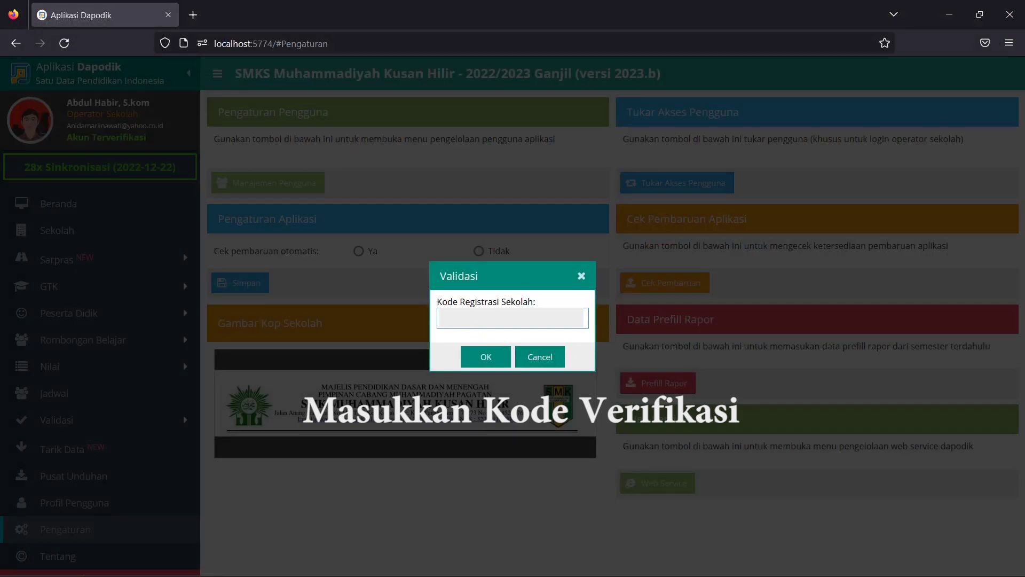
left_click(473, 357)
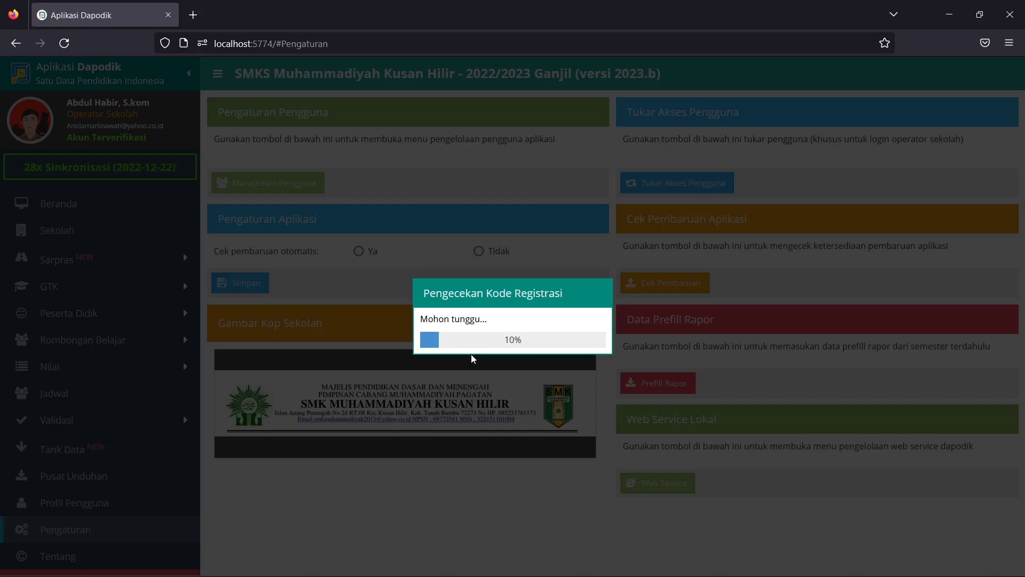
Step: Switch user access to the school principal's GTK account and confirm the switch
left_click(629, 324)
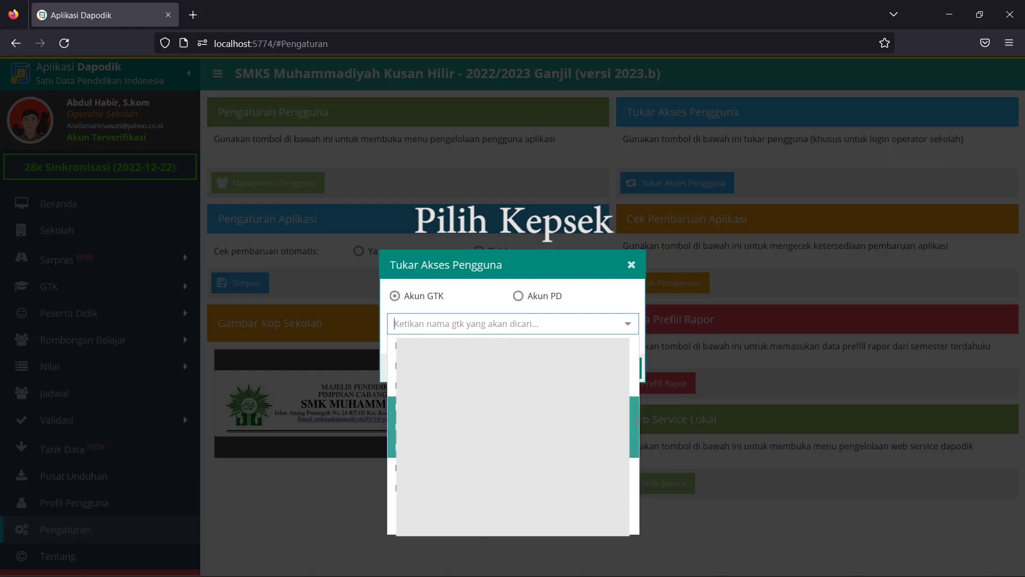
left_click(487, 409)
left_click(595, 367)
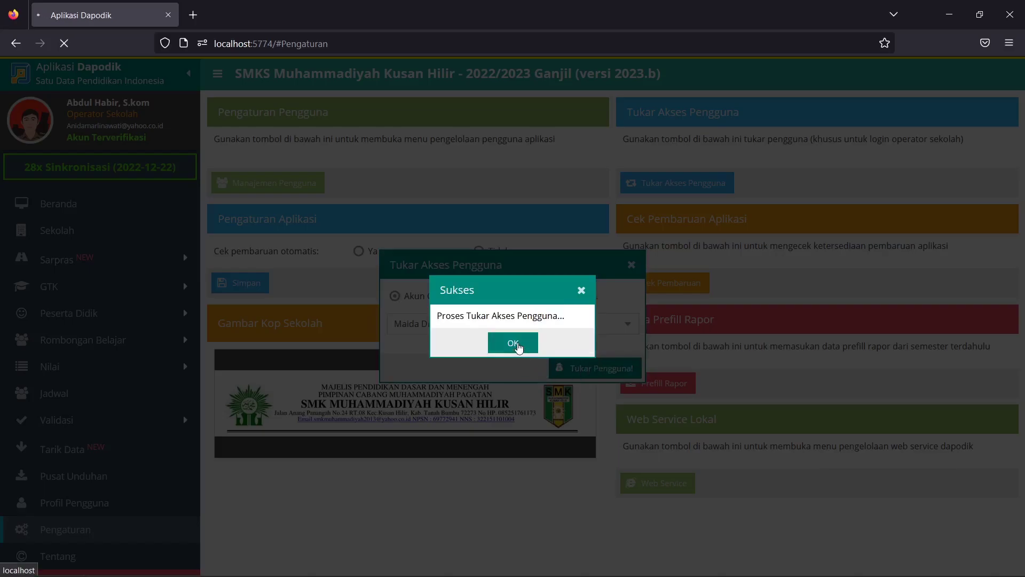
left_click(513, 343)
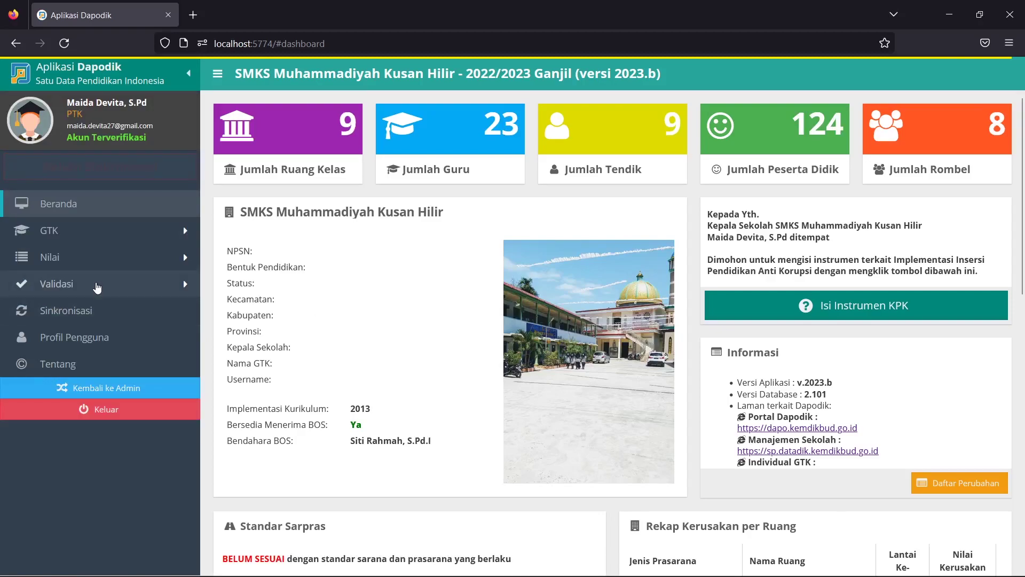
Step: Connect the computer to the secured Wi-Fi network and run Validasi Lokal for every data category through Referensi
left_click(97, 288)
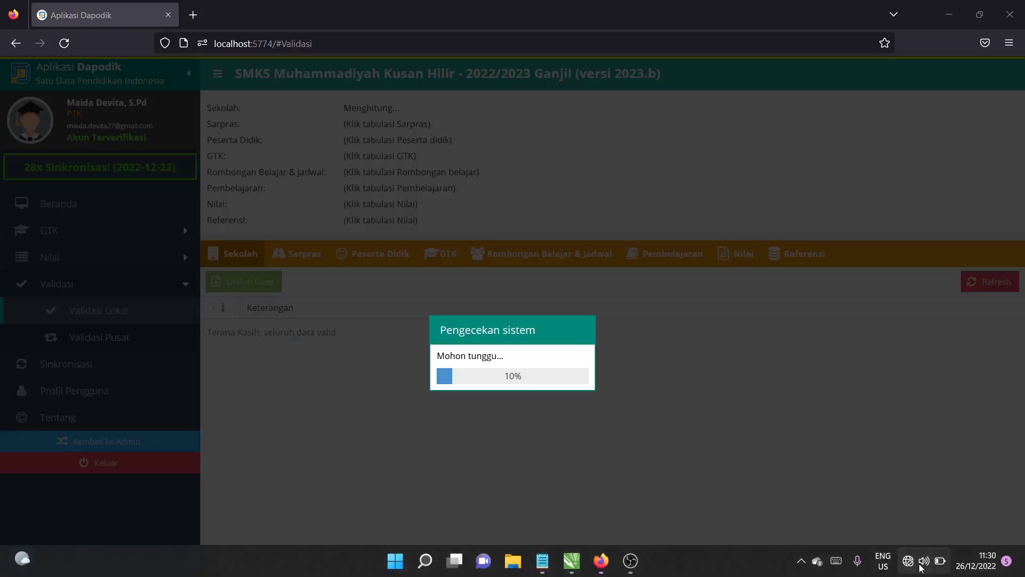
left_click(920, 561)
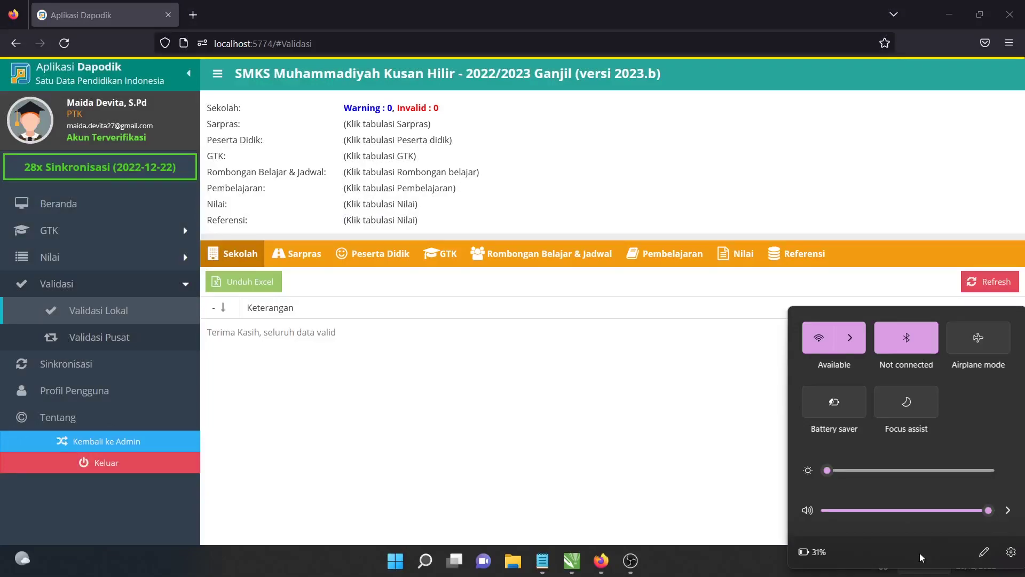
left_click(850, 337)
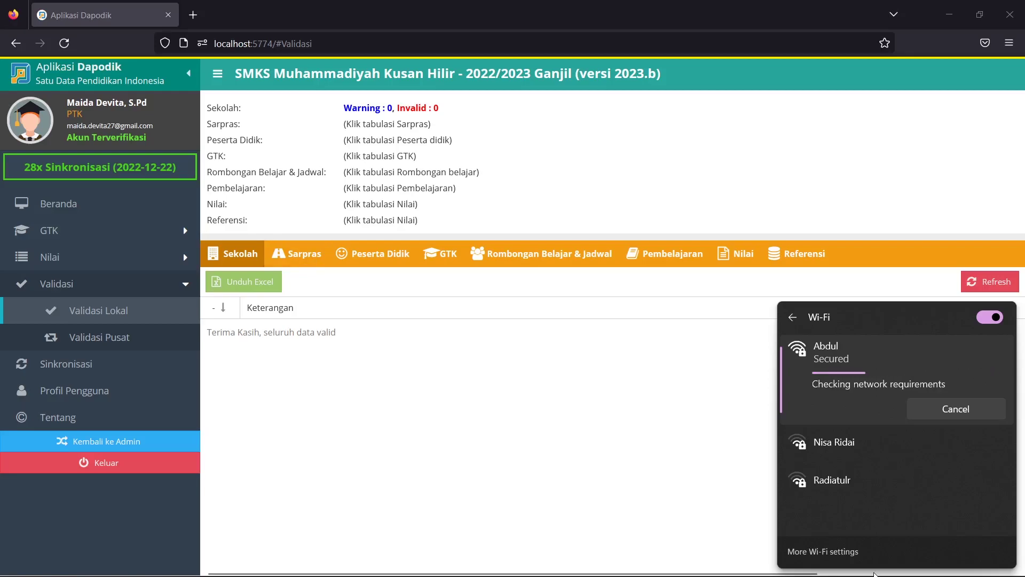
left_click(781, 267)
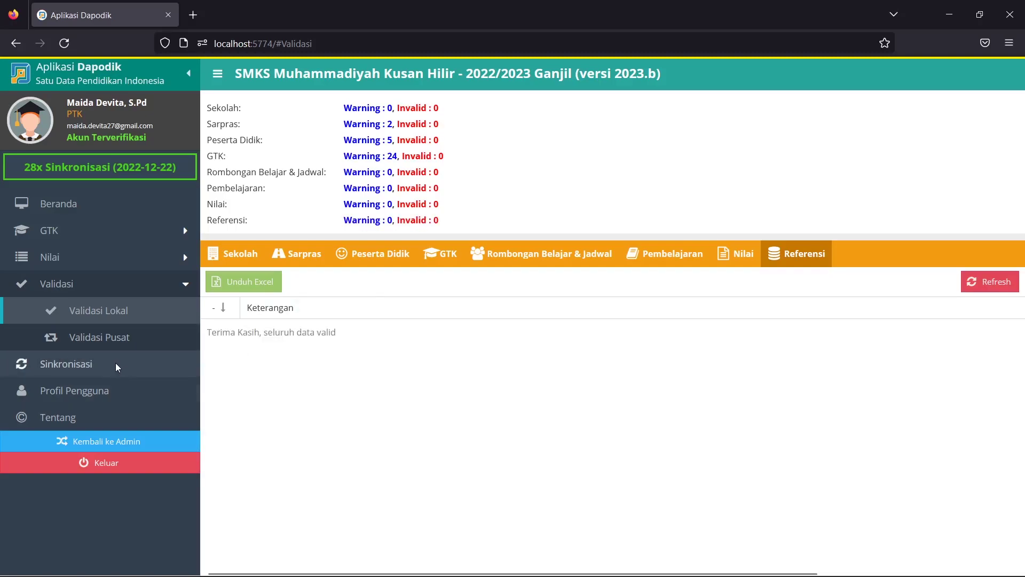
Step: Start Sinkronisasi, agree to continue despite the warning data, and advance the confirmation sheet to its second step
left_click(117, 367)
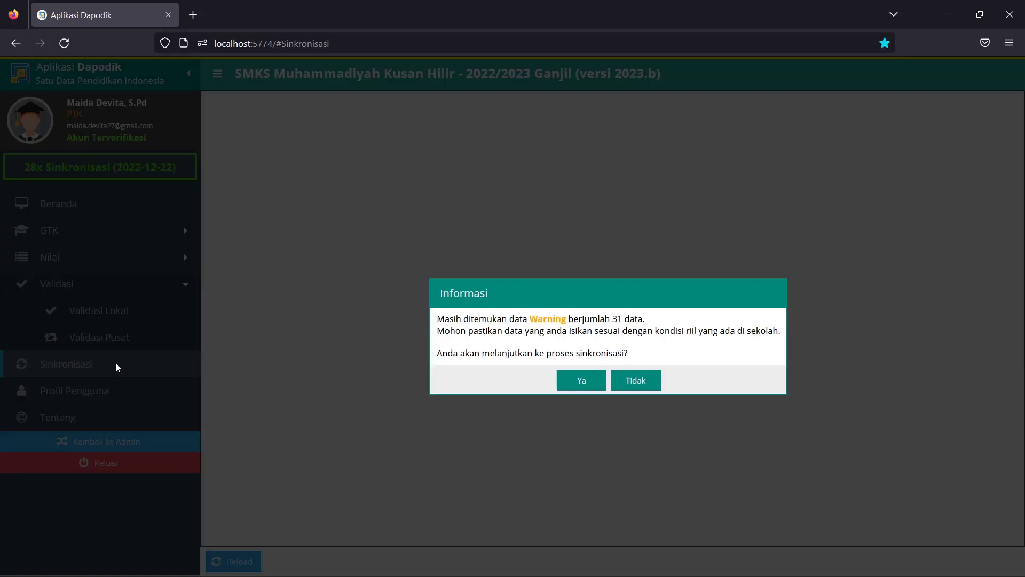
left_click(597, 381)
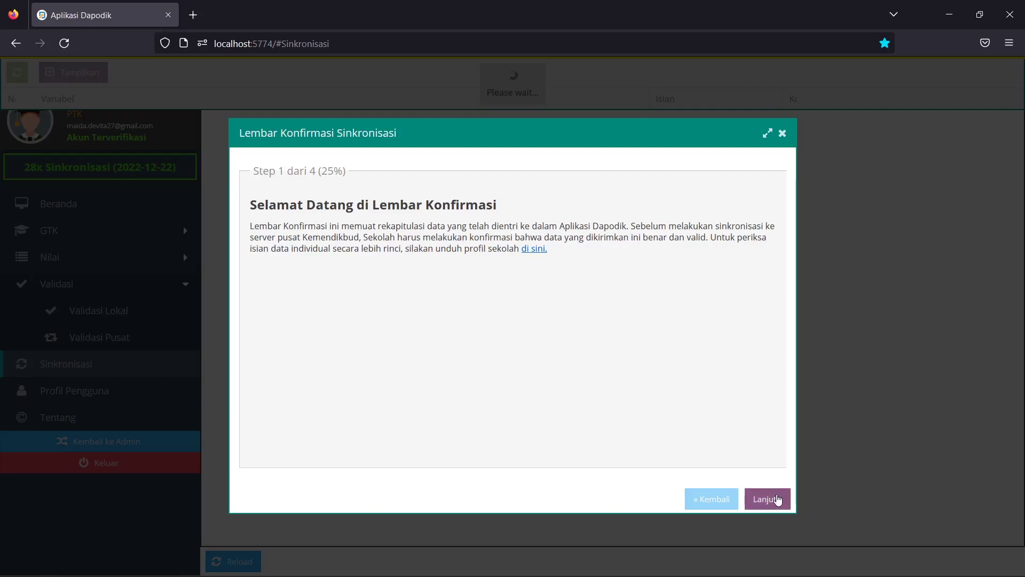
left_click(778, 500)
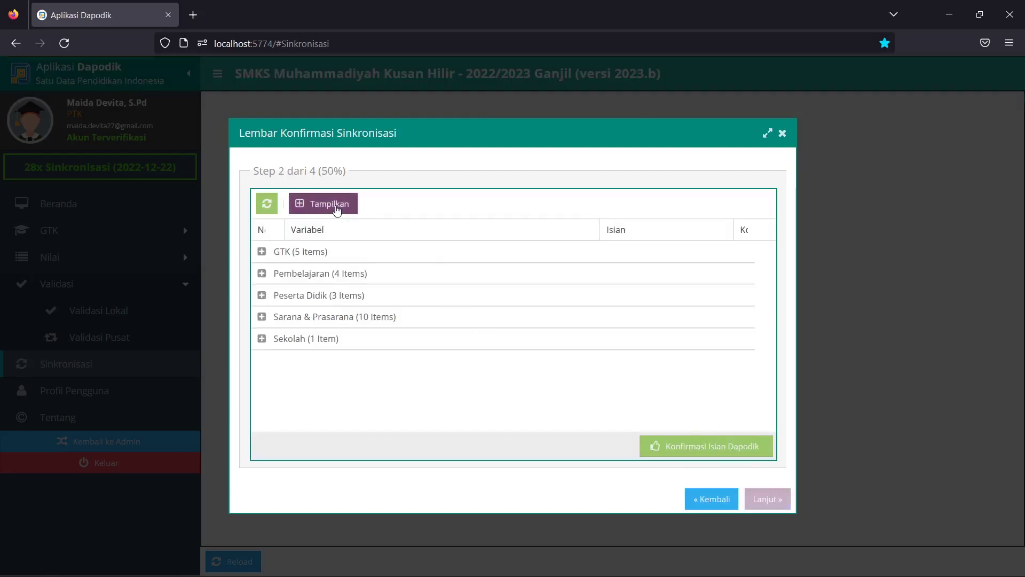
Step: Expand all variable groups in the confirmation sheet and mark the five GTK items as confirmed
left_click(338, 210)
left_click(743, 274)
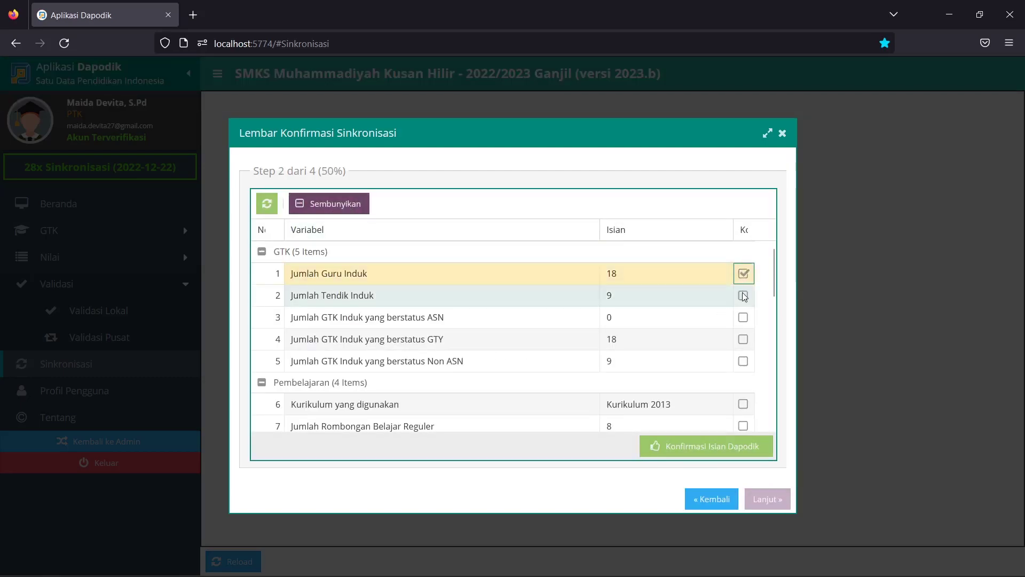
left_click(743, 295)
left_click(744, 317)
left_click(744, 340)
left_click(743, 362)
Step: Mark the four Pembelajaran items as confirmed, from Kurikulum yang digunakan to Jumlah Rombongan Belajar Kelas Terbuka
scroll(750, 368, "down", 3)
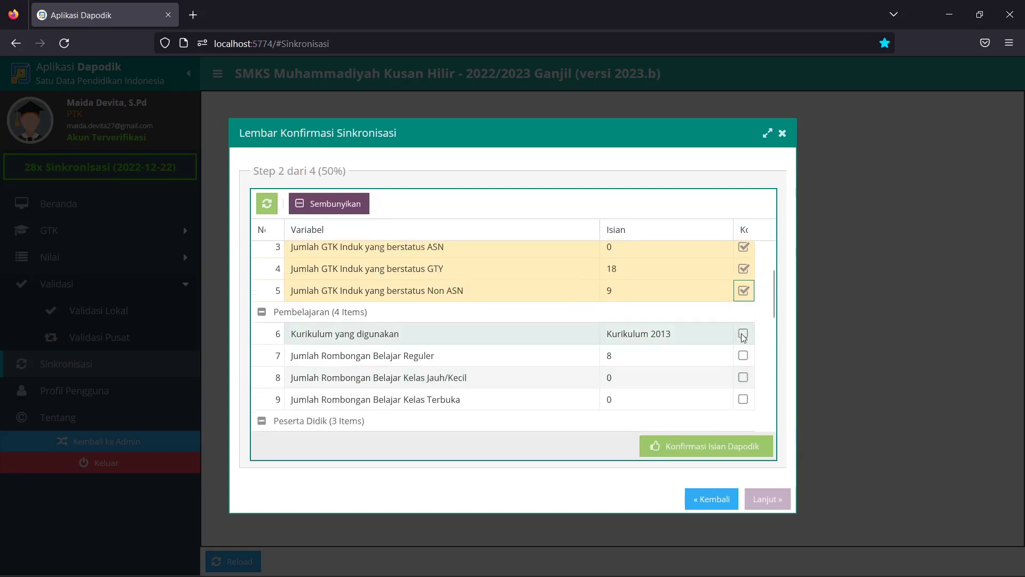
left_click(744, 334)
left_click(744, 356)
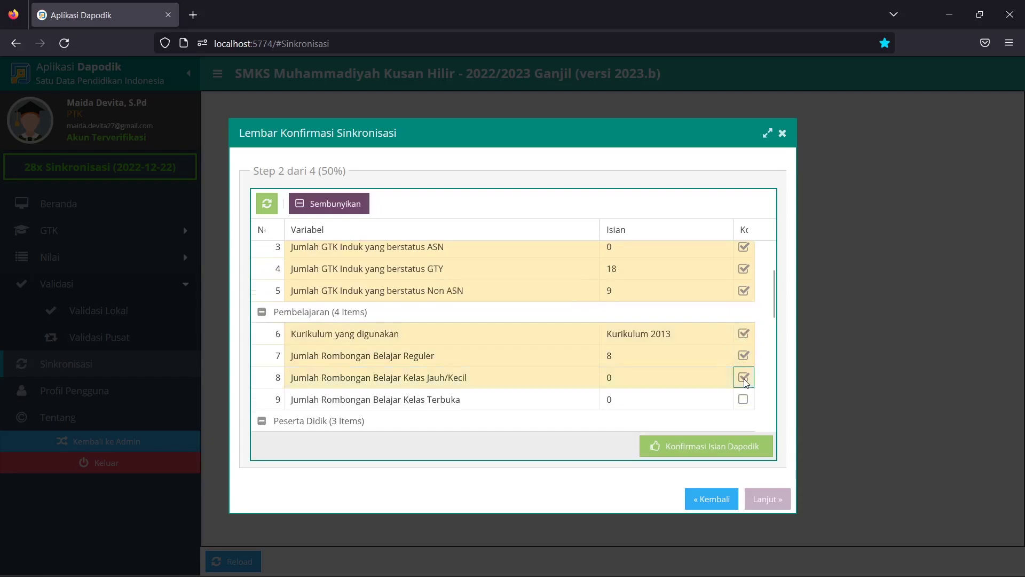
left_click(744, 378)
left_click(743, 400)
Step: Mark the three Peserta Didik items as confirmed, including the ABK and KIP/KPS/PKH student counts
scroll(748, 374, "down", 3)
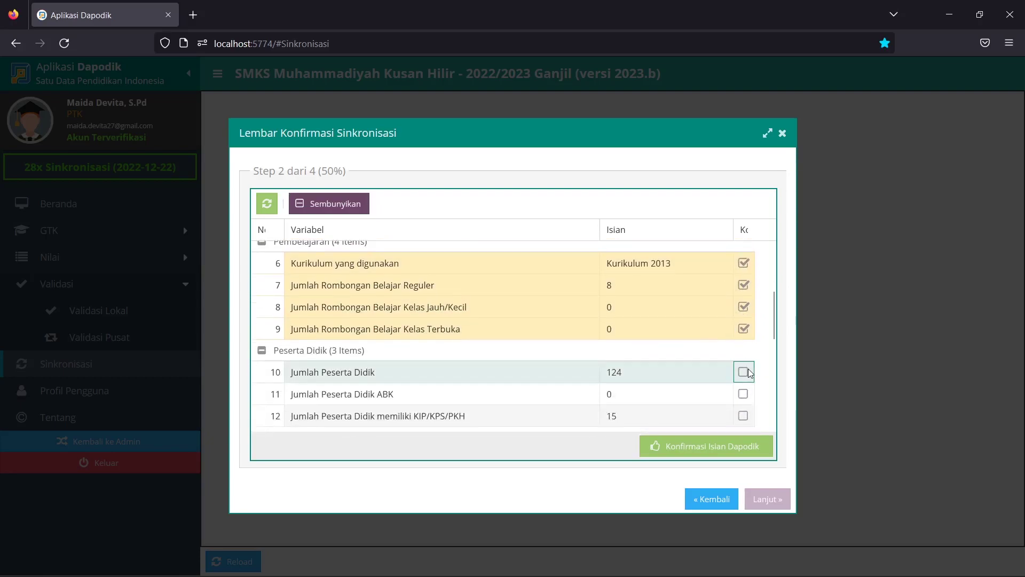
left_click(744, 373)
left_click(744, 394)
left_click(743, 416)
Step: Mark all ten Sarana & Prasarana items as confirmed, from Jumlah Ruang Kelas to Jumlah Ruang dengan kondisi Rusak Berat
scroll(751, 352, "down", 3)
left_click(745, 388)
left_click(745, 410)
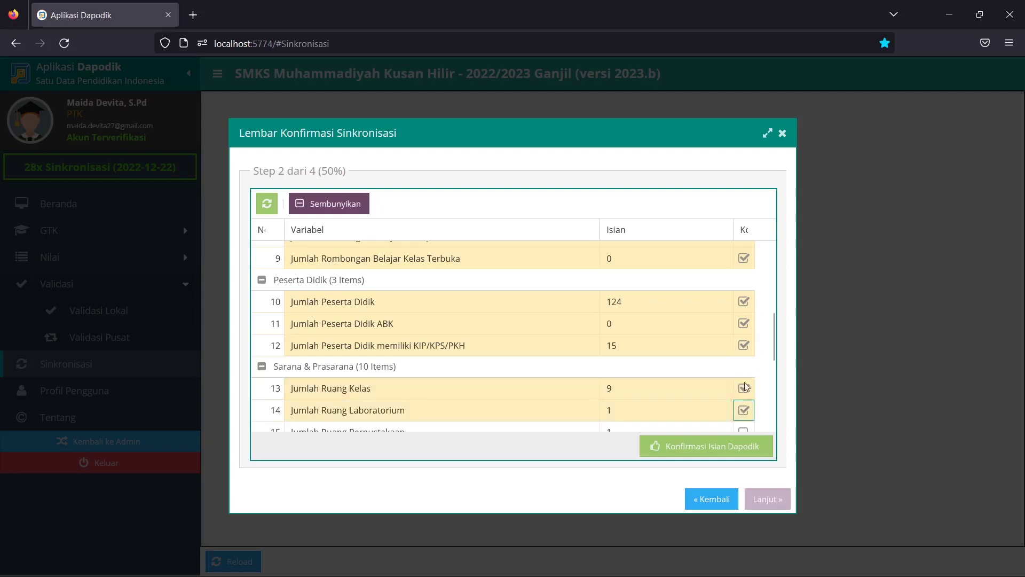
scroll(746, 389, "down", 5)
left_click(744, 291)
left_click(744, 312)
left_click(743, 335)
left_click(743, 356)
left_click(744, 378)
left_click(743, 401)
left_click(743, 422)
scroll(762, 348, "down", 2)
left_click(744, 377)
Step: Confirm the Bersedia Menerima BOS item, then submit the Dapodik entries and approve the data transmission
left_click(743, 421)
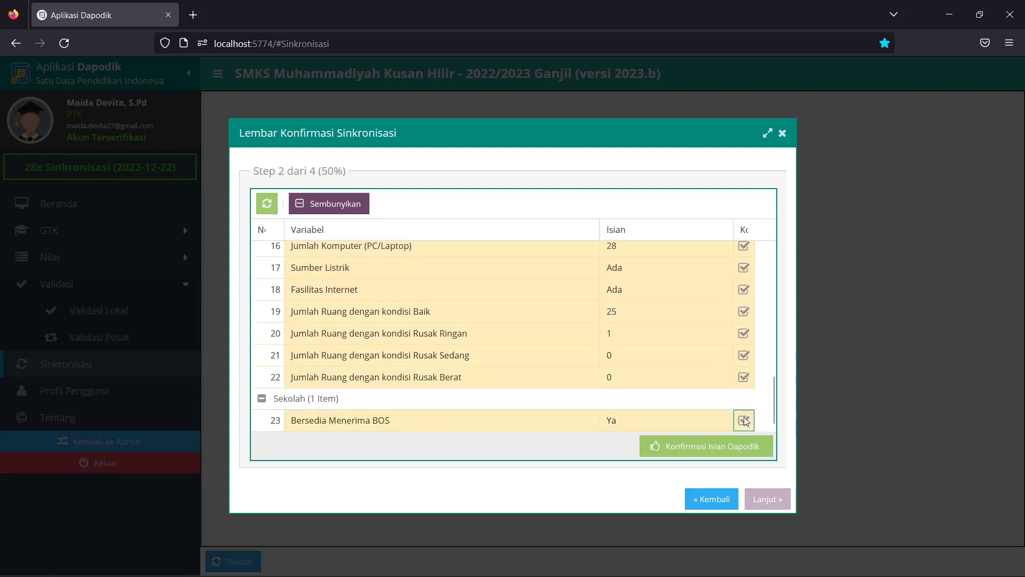
left_click(692, 446)
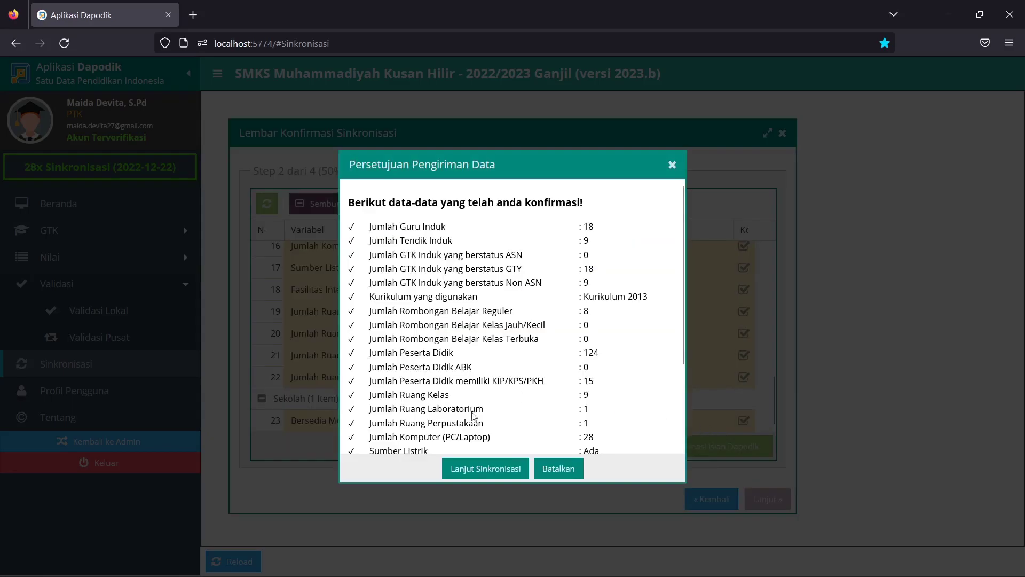
left_click(507, 470)
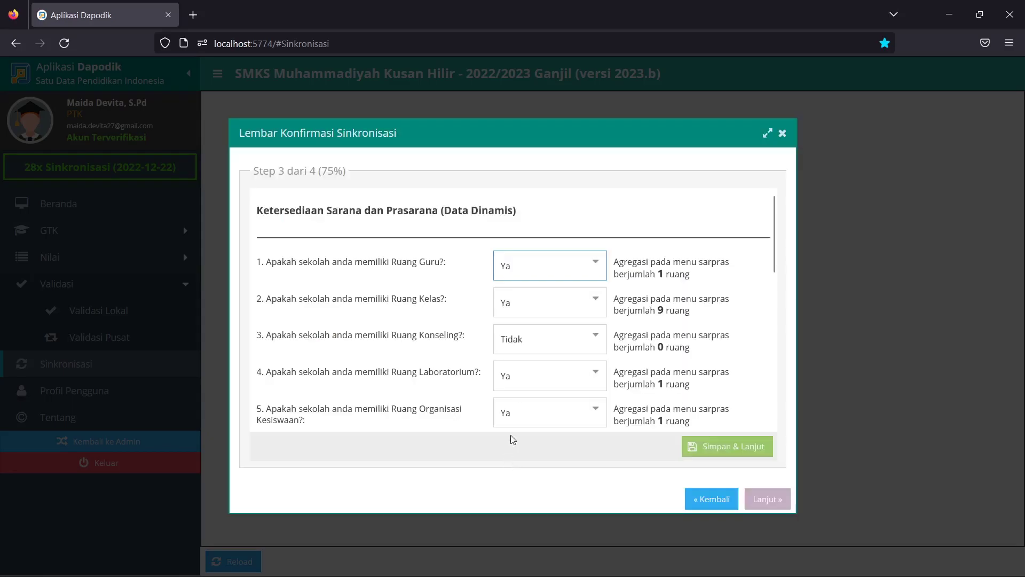
Step: Review the sixteen facility availability answers in the third step, then save them and continue
scroll(694, 316, "down", 7)
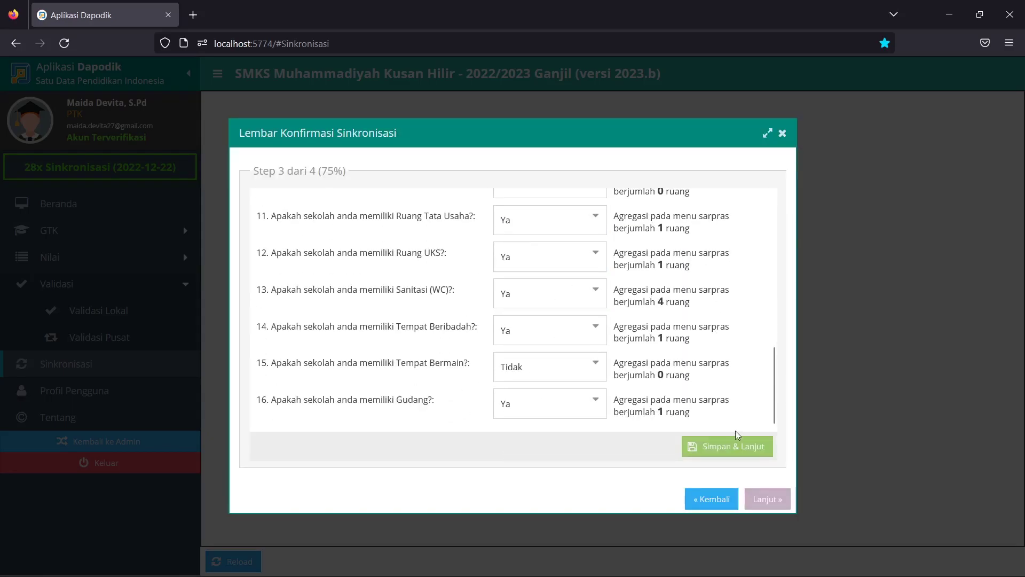
left_click(744, 448)
left_click(486, 352)
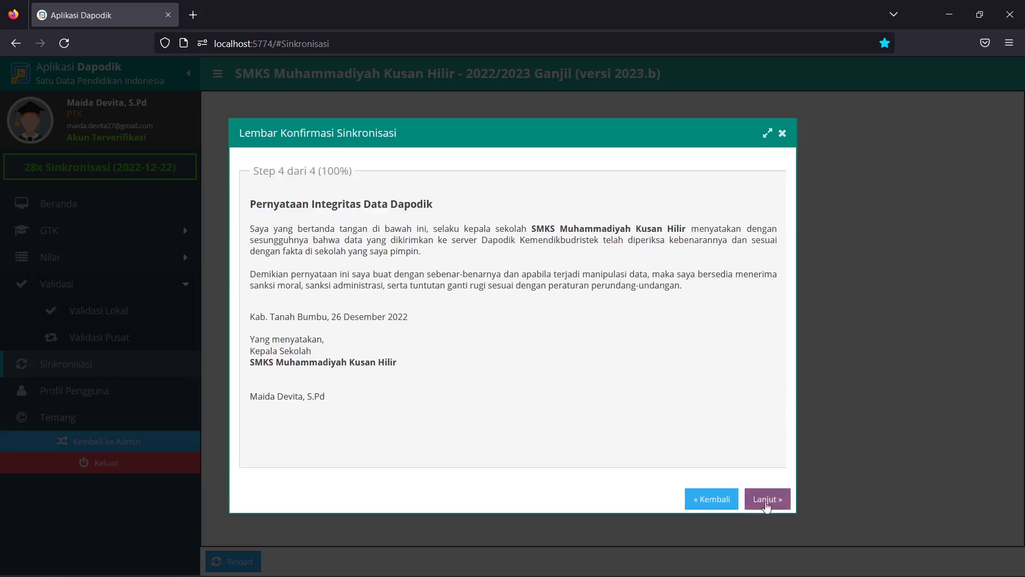
Step: Accept the Dapodik data integrity statement and start the synchronization with the server
left_click(768, 501)
left_click(485, 350)
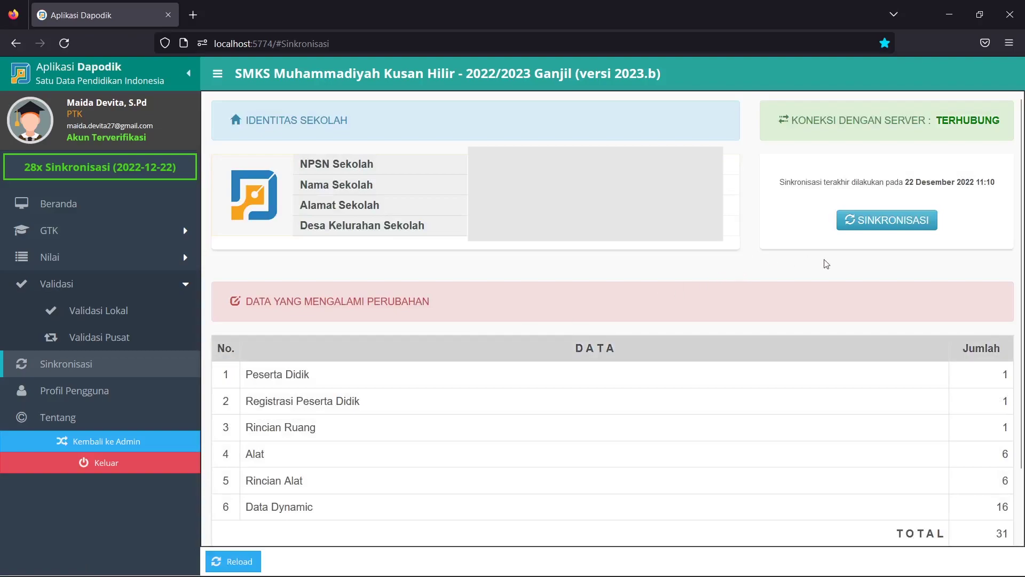
left_click(909, 225)
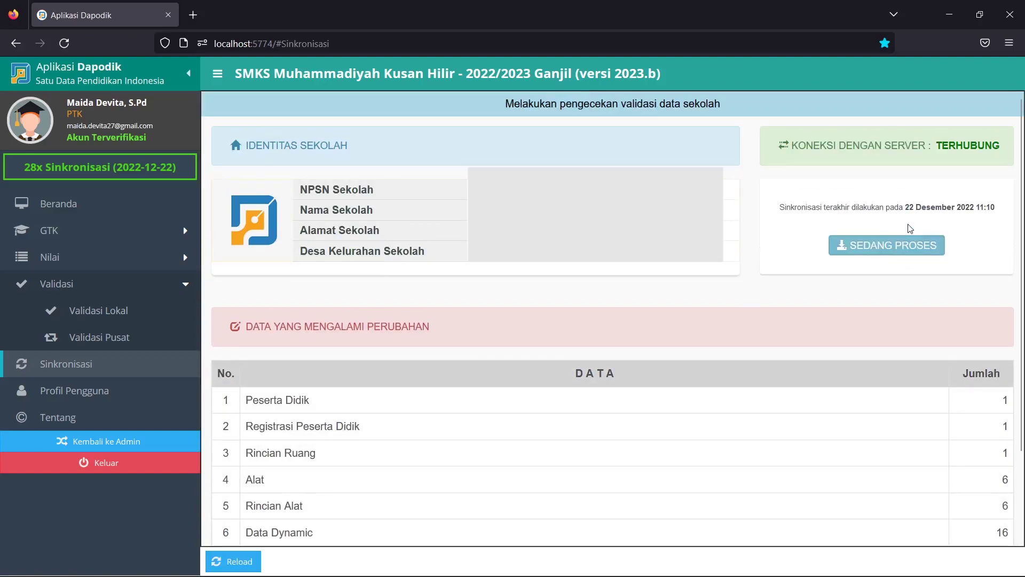